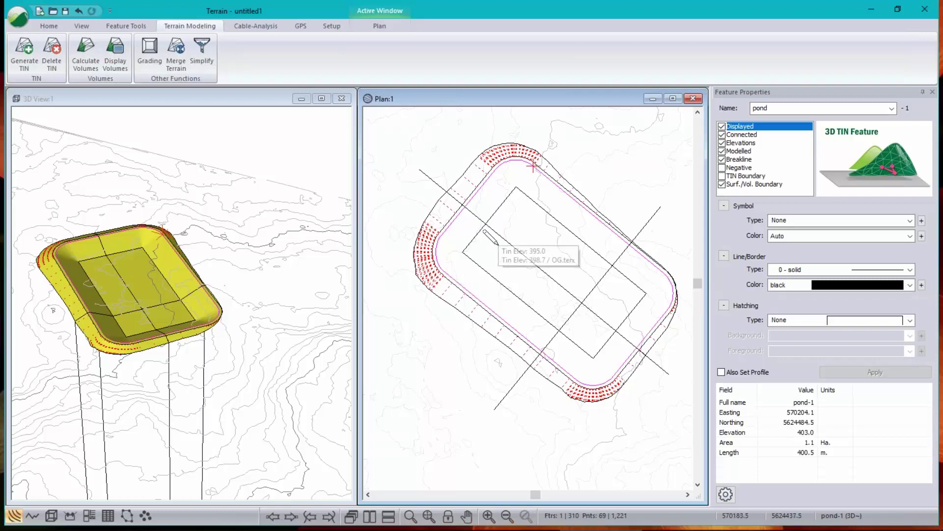
# - Save the model as a Regular Grid (*.terx) file named CutFillMap2.terx in PondDesign
pyautogui.click(15, 21)
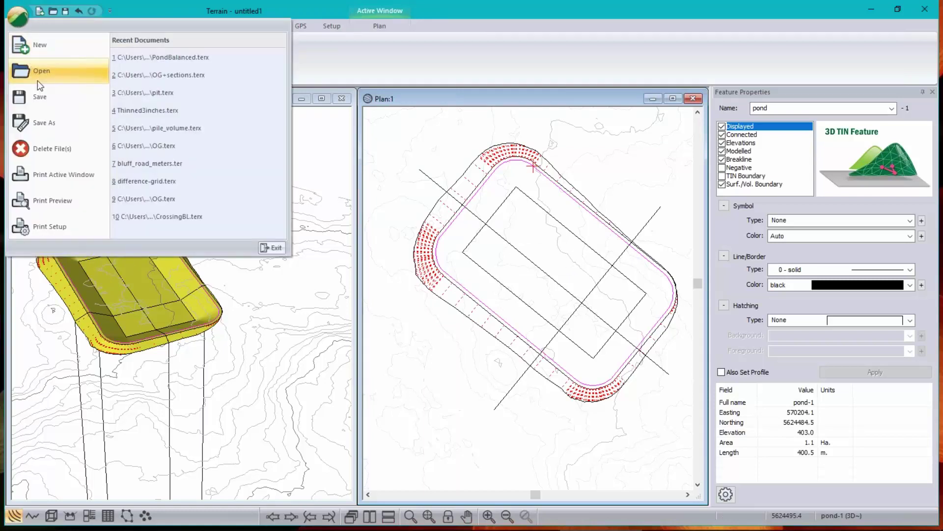
pyautogui.click(40, 129)
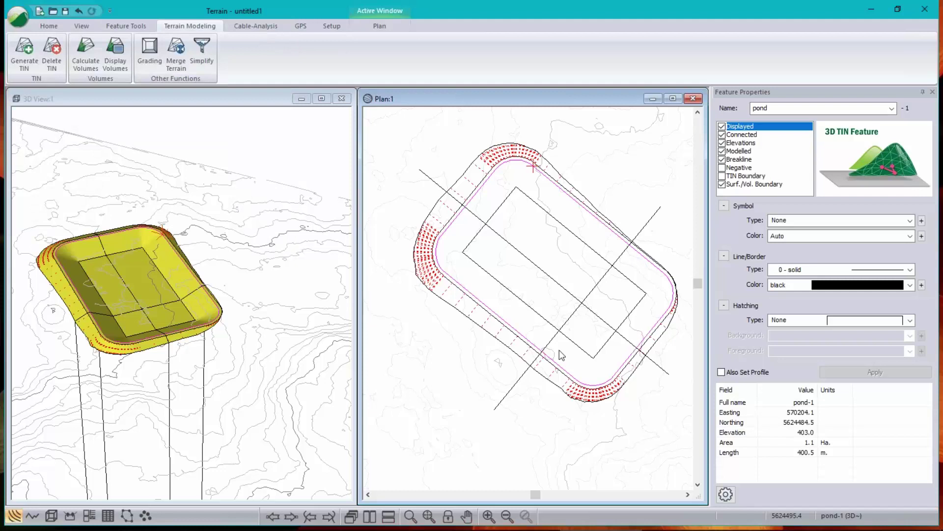
pyautogui.click(131, 273)
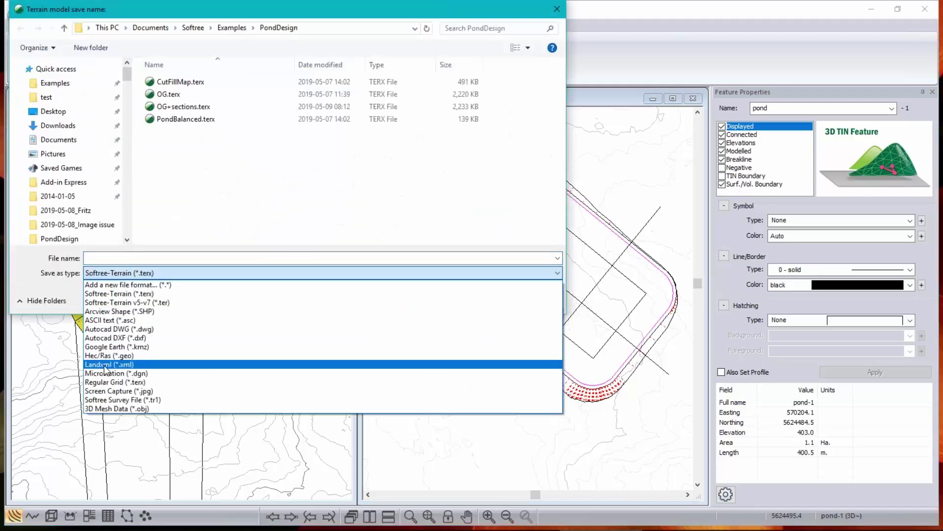
pyautogui.click(107, 385)
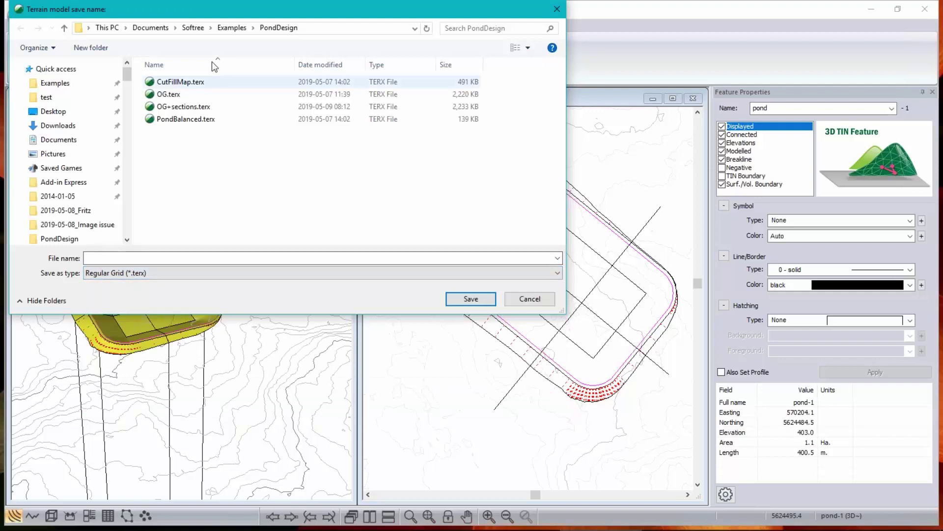
pyautogui.click(180, 81)
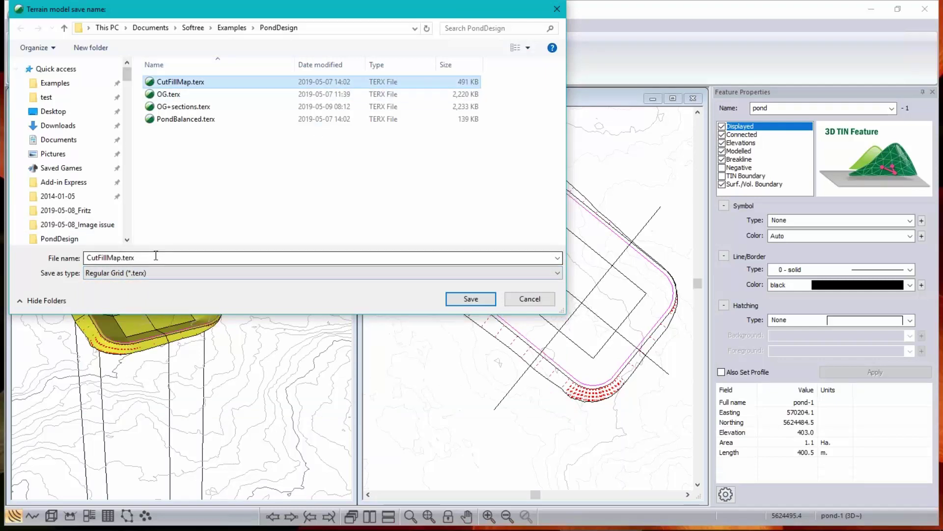
pyautogui.click(123, 259)
pyautogui.click(122, 258)
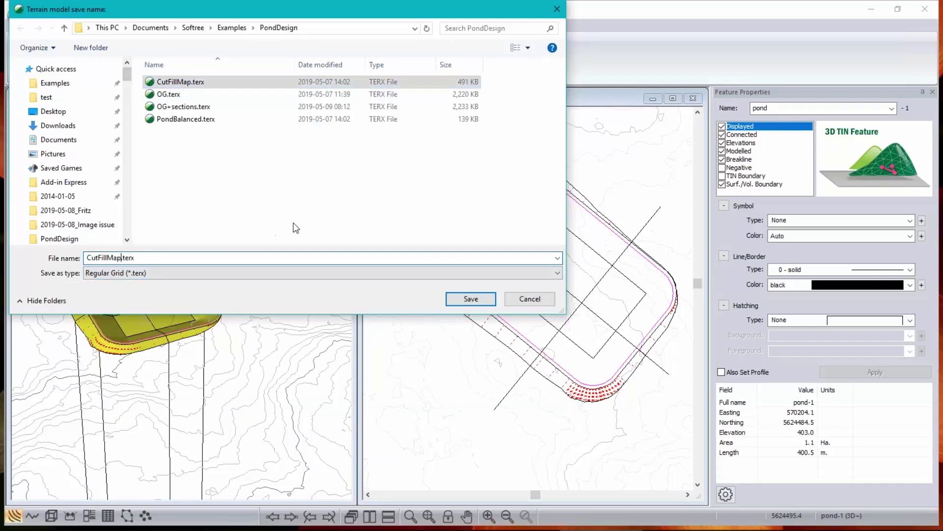
pyautogui.write('2')
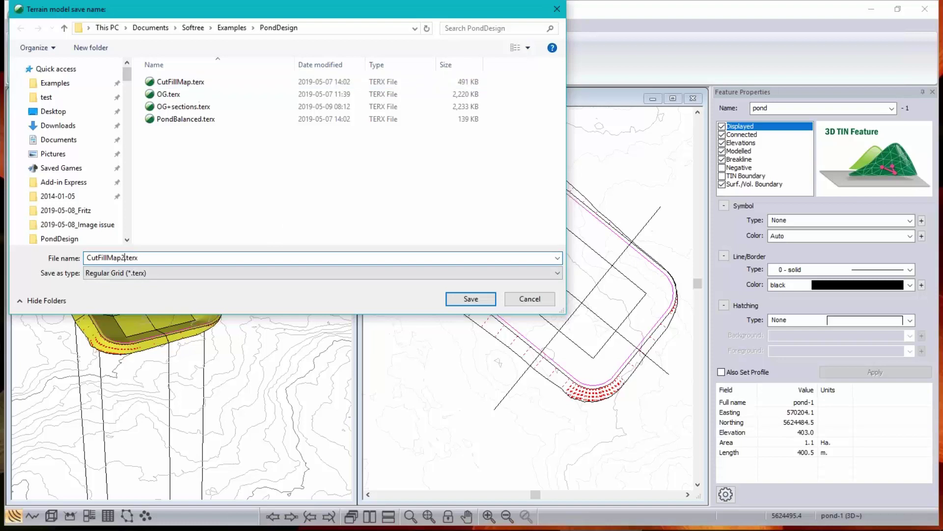
pyautogui.click(479, 300)
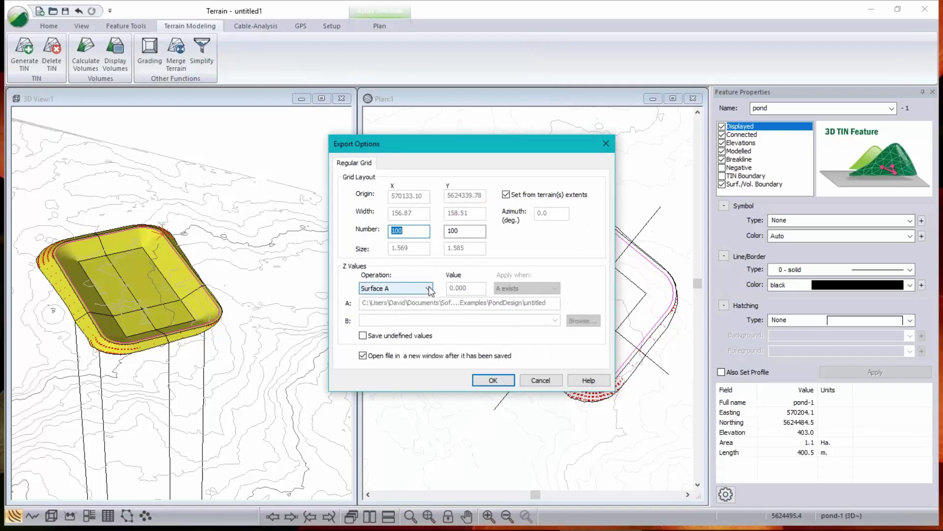
# - Set the grid operation to Difference (A-B) with OG.terx as surface B
pyautogui.click(428, 289)
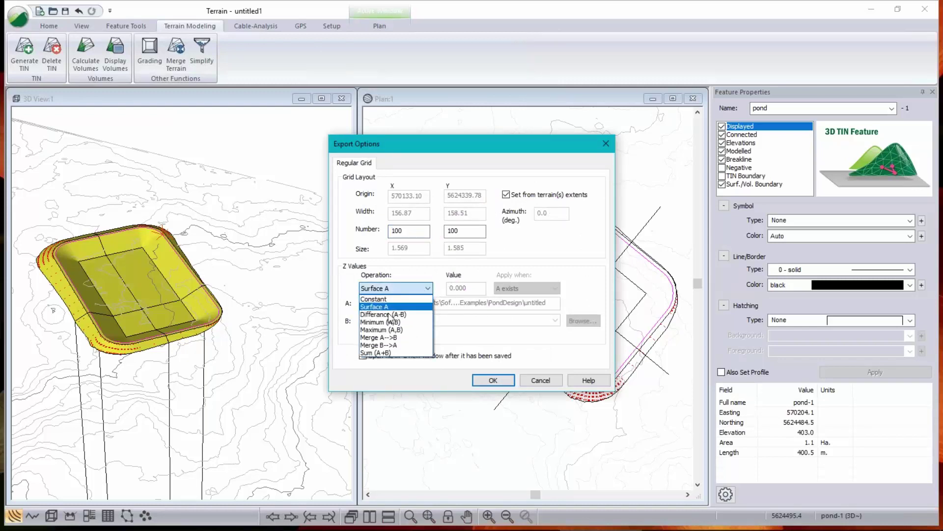
pyautogui.click(388, 315)
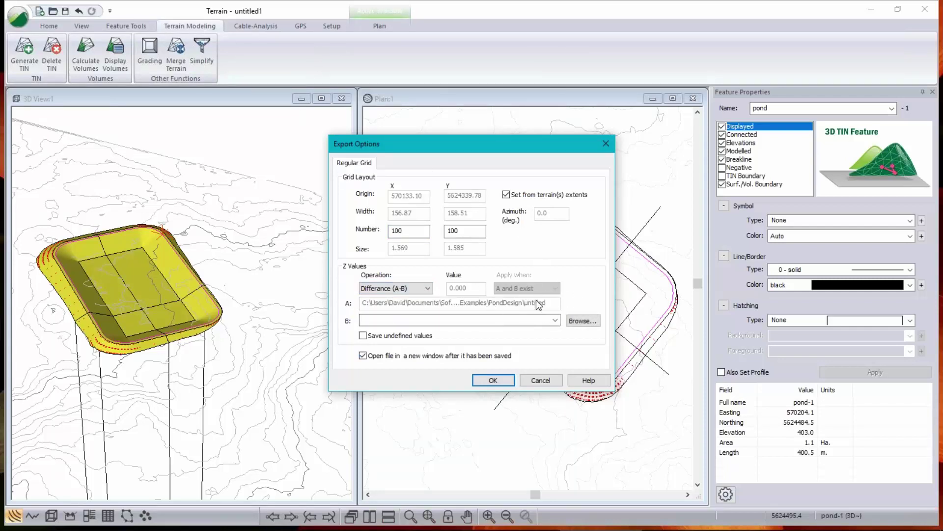
pyautogui.click(555, 321)
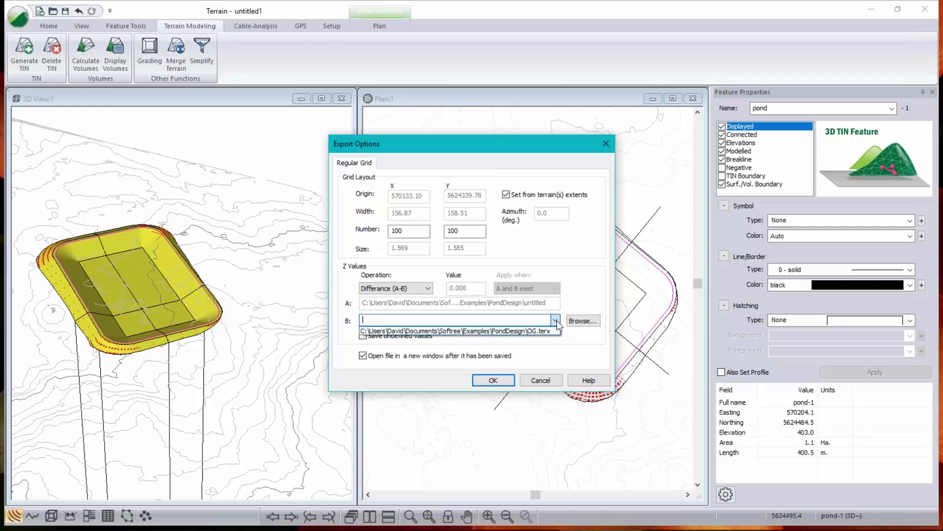
pyautogui.click(538, 333)
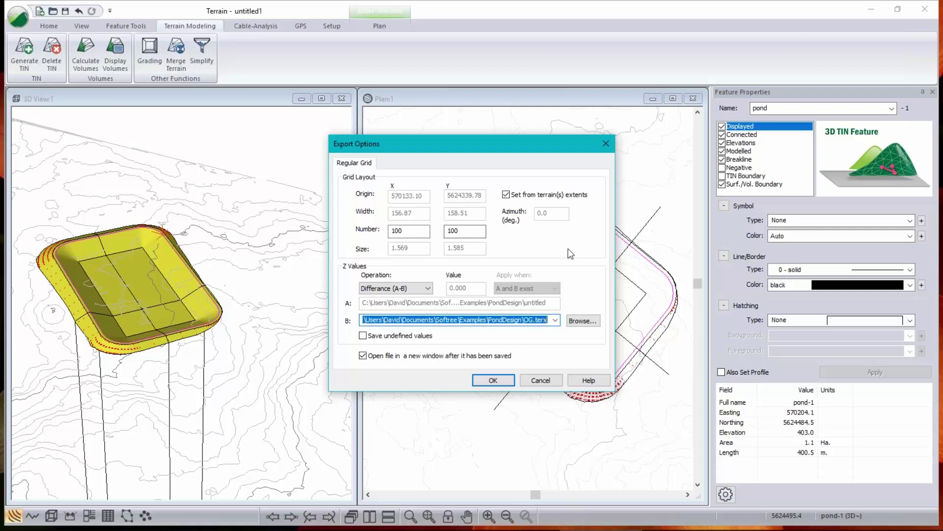
# - Stop using terrain extents and set the grid origin to 570130, 5624330 with width 200
pyautogui.click(506, 195)
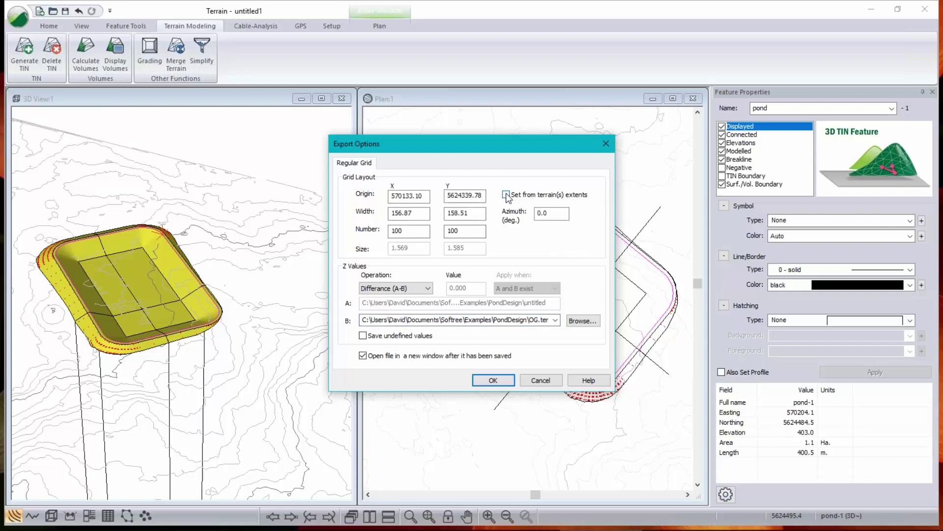
pyautogui.click(425, 213)
pyautogui.moveTo(424, 196); pyautogui.dragTo(409, 196)
pyautogui.write('0')
pyautogui.moveTo(469, 196); pyautogui.dragTo(491, 200)
pyautogui.write('0')
pyautogui.press('Tab')
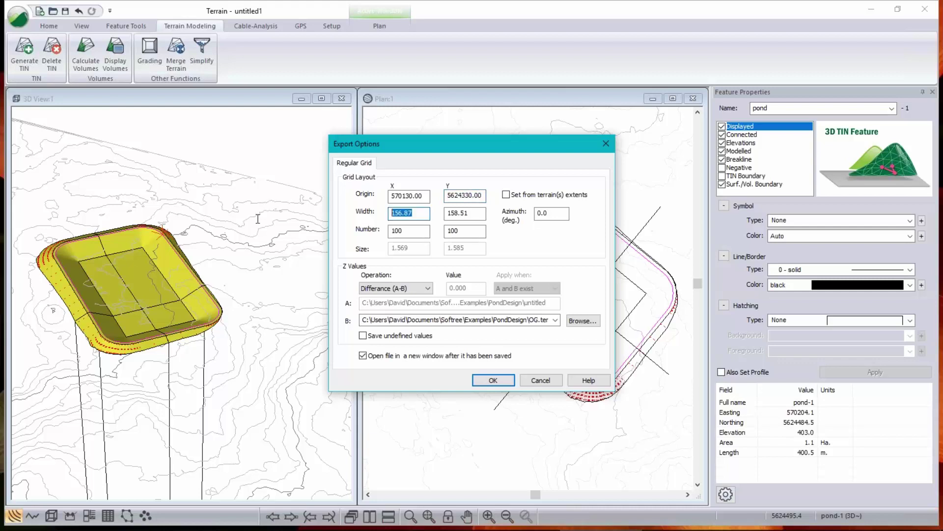
pyautogui.write('200')
pyautogui.press('Tab')
pyautogui.write('2')
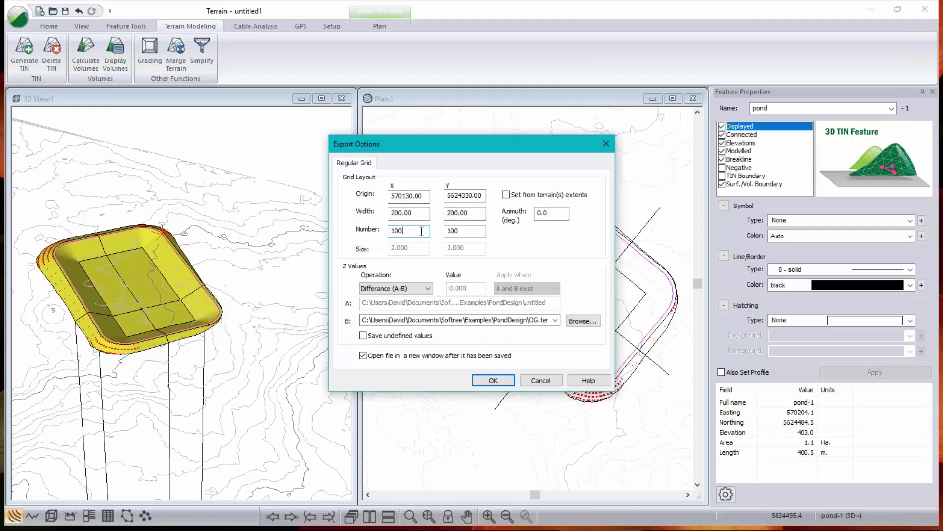
# - Set the number of grid points to 200 by 200
pyautogui.click(468, 235)
pyautogui.doubleClick(412, 231)
pyautogui.write('200')
pyautogui.press('Tab')
pyautogui.write('20')
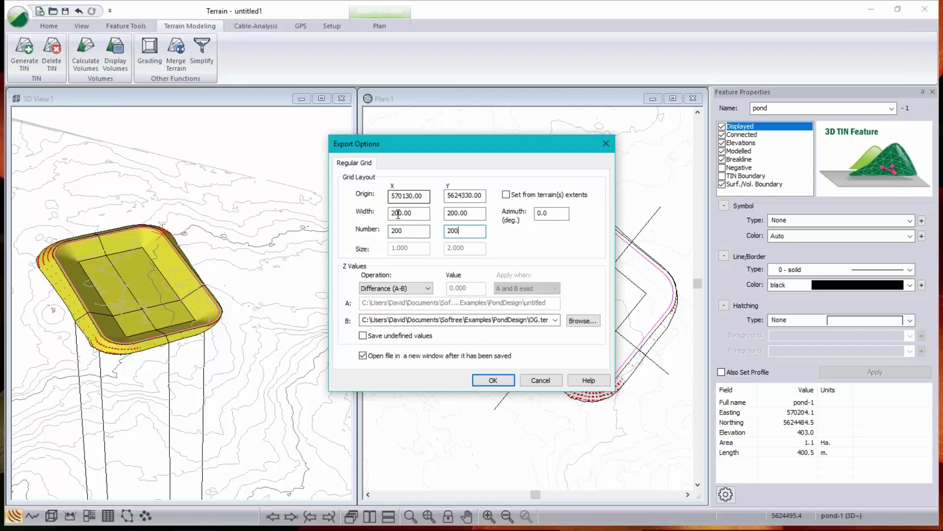
pyautogui.click(403, 230)
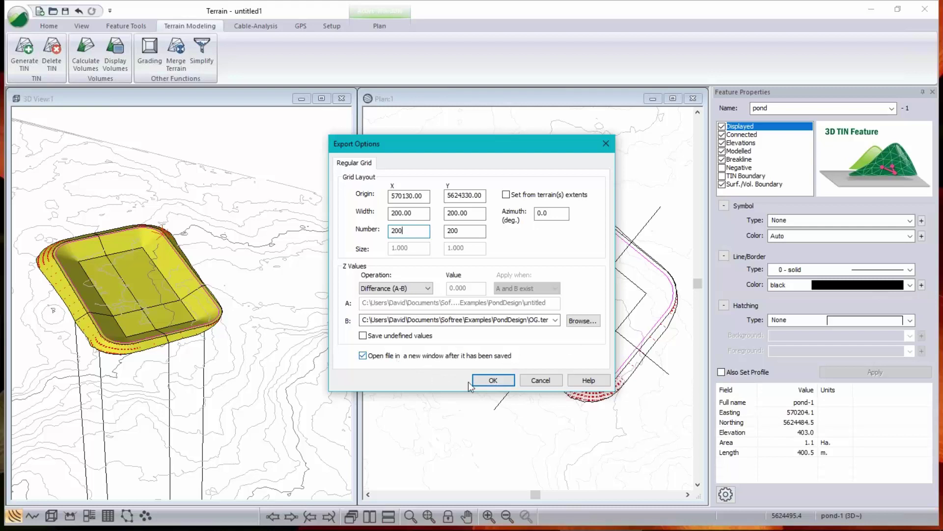
# - Generate the CutFillMap2.terx difference grid and close the three profile windows
pyautogui.click(490, 381)
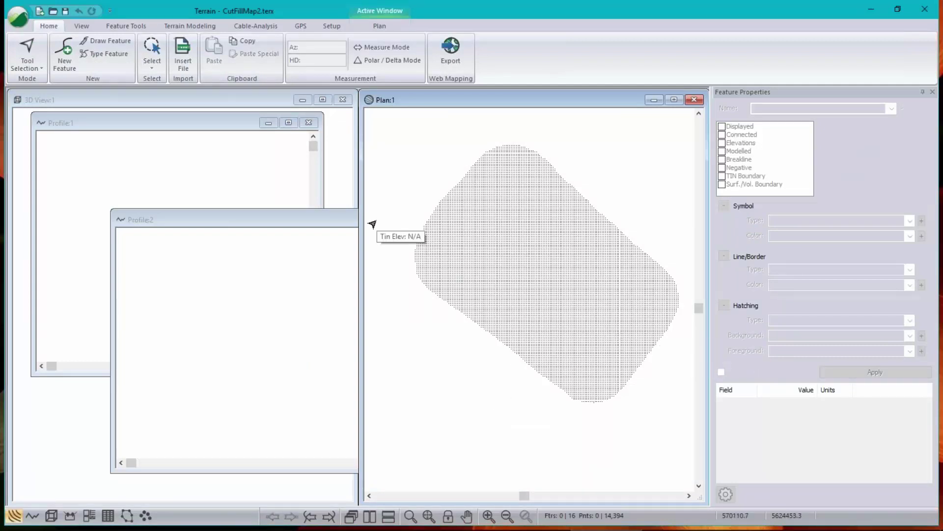
pyautogui.click(308, 130)
pyautogui.click(338, 217)
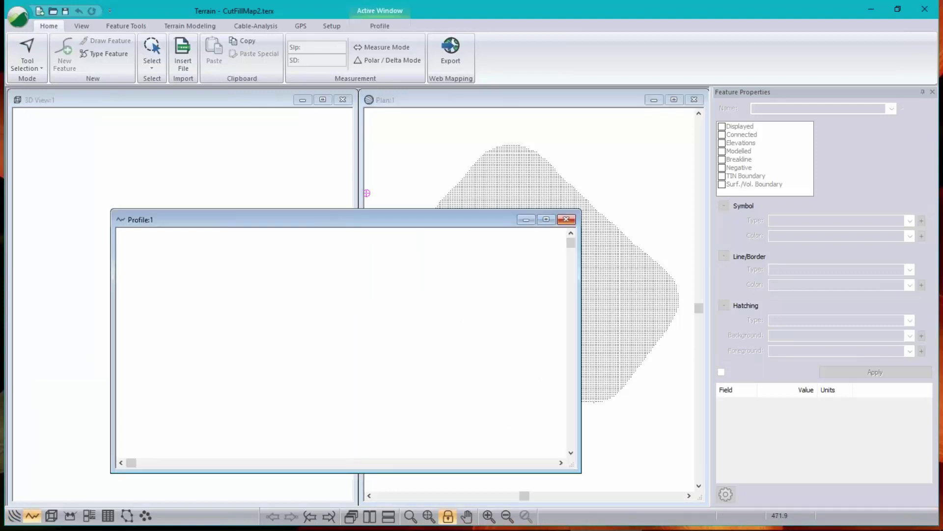
pyautogui.click(568, 219)
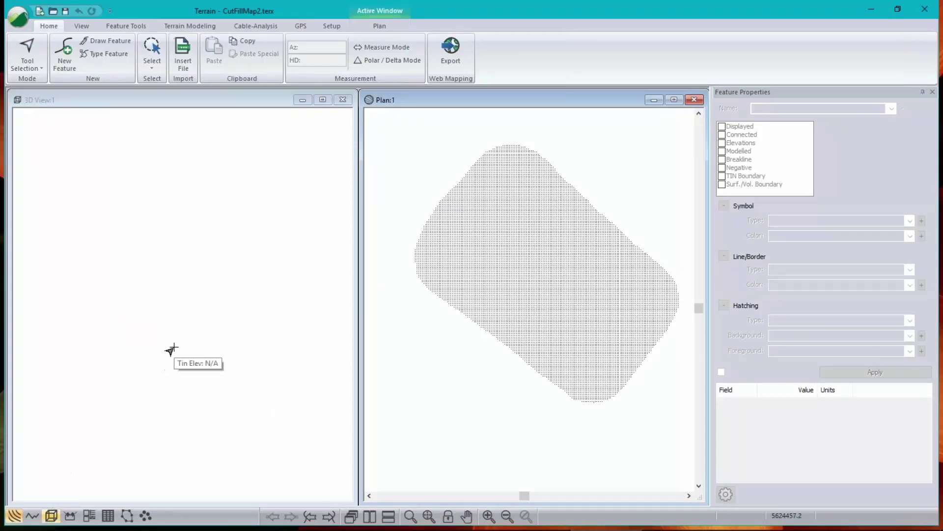
# - Zoom to the terrain point cloud and orbit it in 3D to inspect the pond shape
pyautogui.click(429, 515)
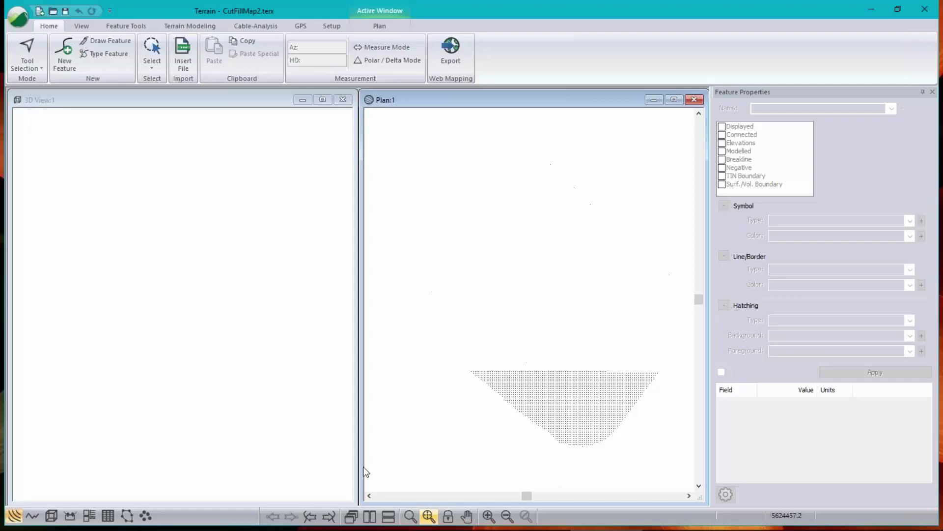
pyautogui.click(217, 101)
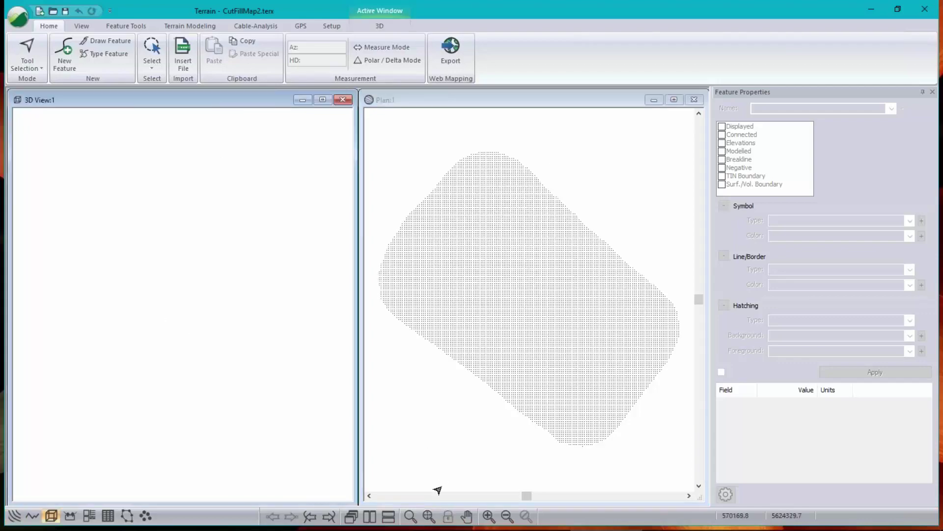
pyautogui.click(429, 516)
pyautogui.click(219, 343)
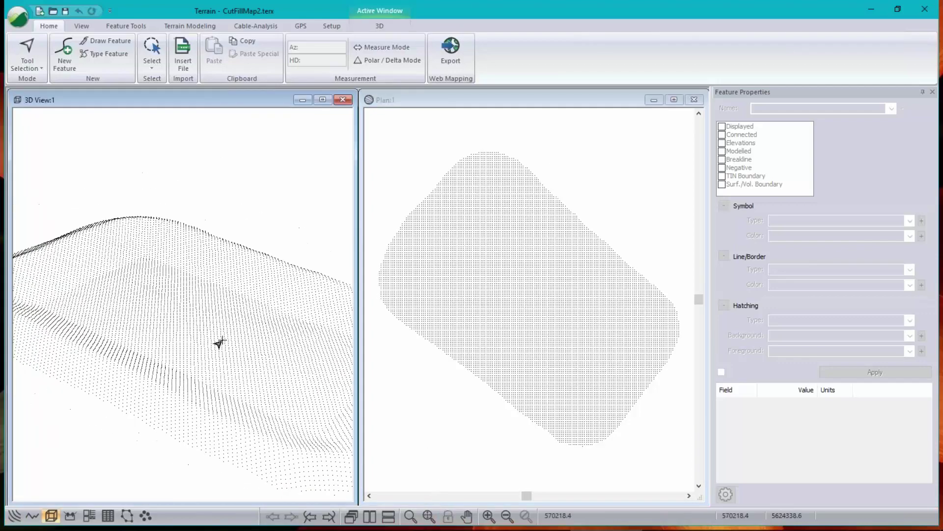
pyautogui.moveTo(219, 343); pyautogui.dragTo(184, 315)
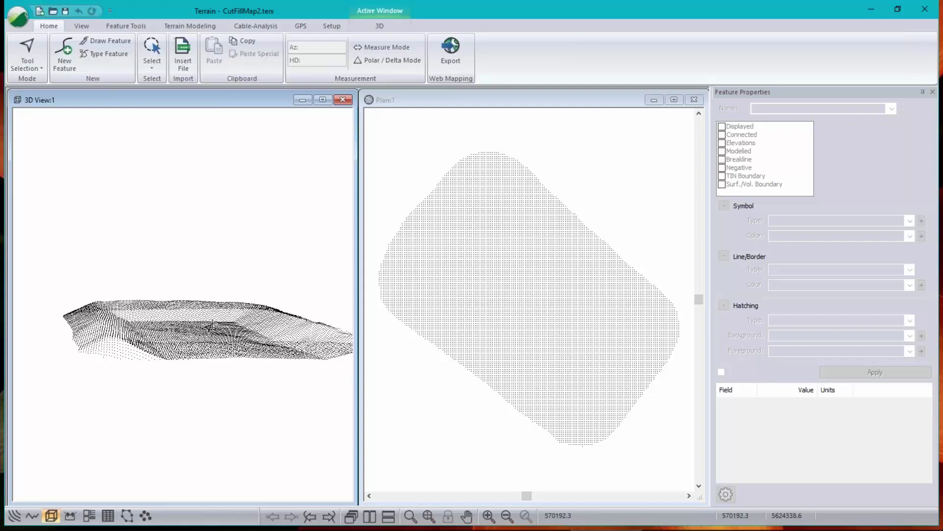
pyautogui.moveTo(210, 327); pyautogui.dragTo(216, 307)
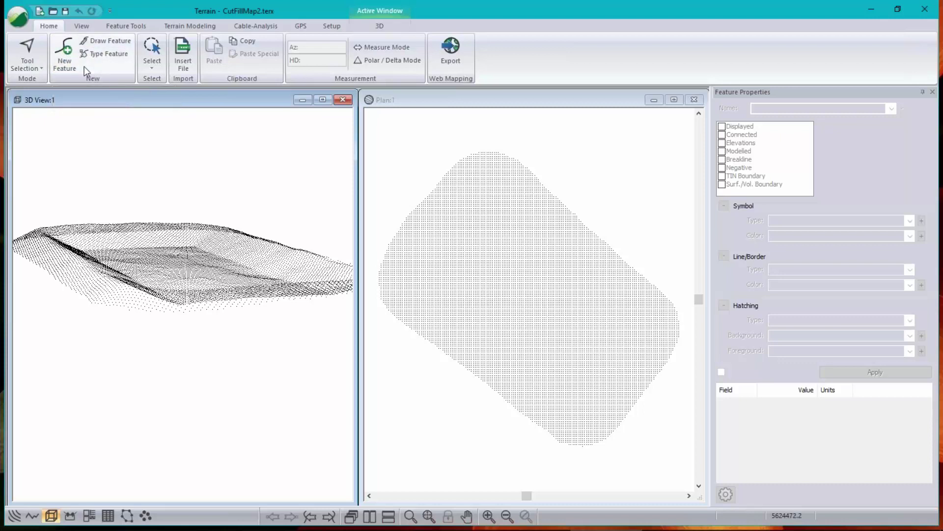
# - Generate a TIN from the grid points with a 1.9 maximum triangle side length
pyautogui.click(199, 27)
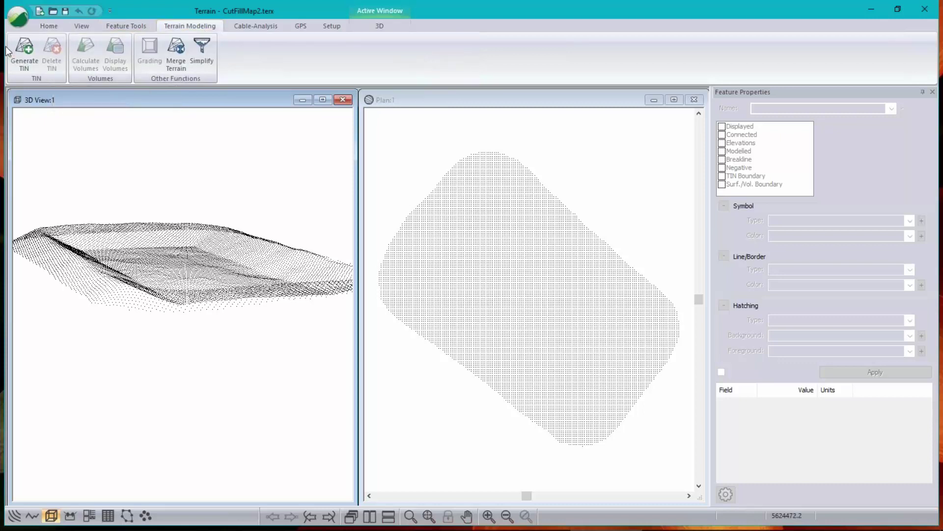
pyautogui.click(25, 46)
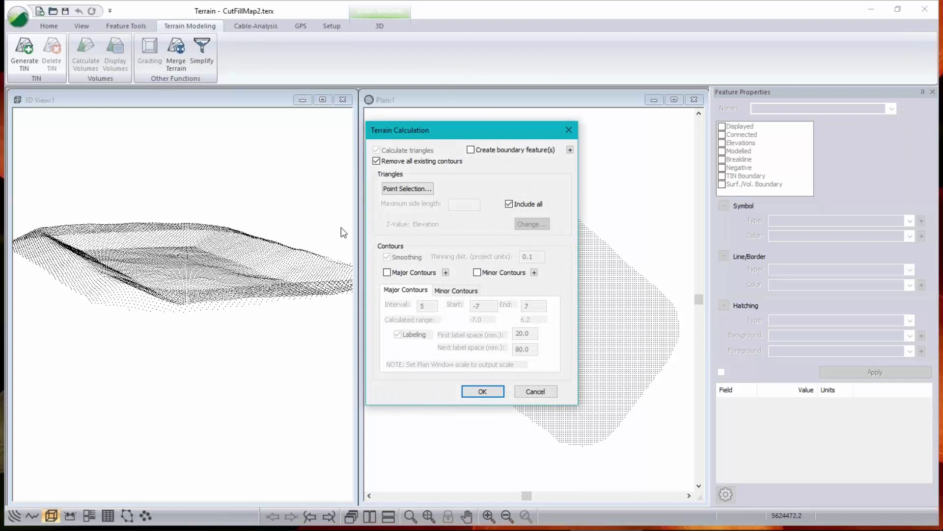
pyautogui.click(510, 204)
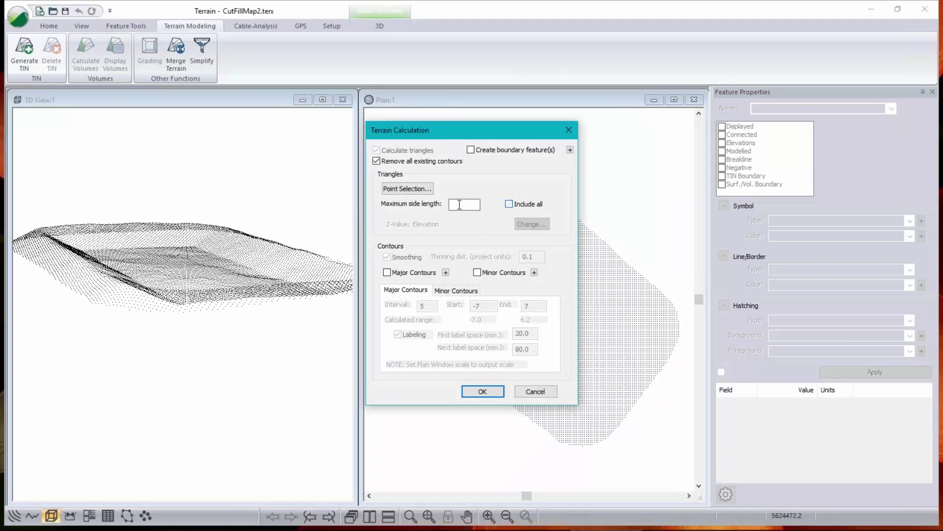
pyautogui.write('1.9')
pyautogui.moveTo(492, 133); pyautogui.dragTo(213, 294)
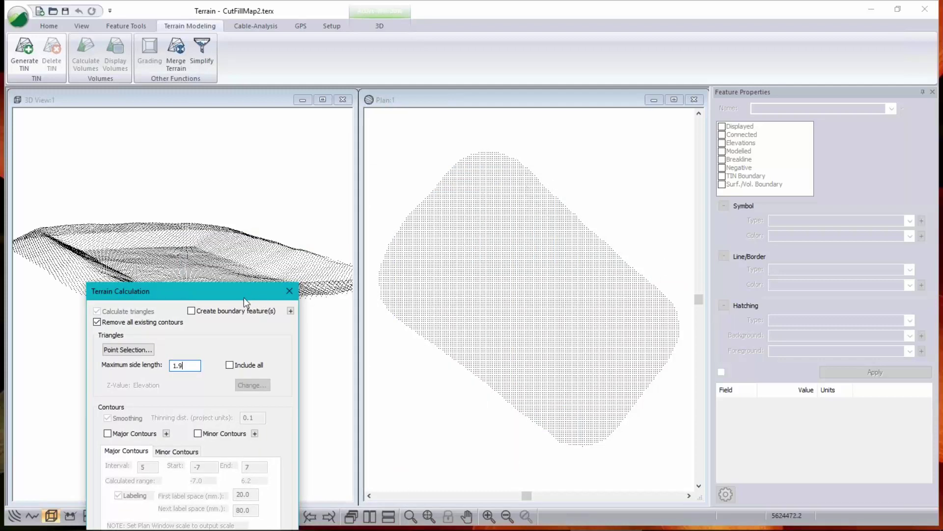
pyautogui.moveTo(244, 298); pyautogui.dragTo(459, 166)
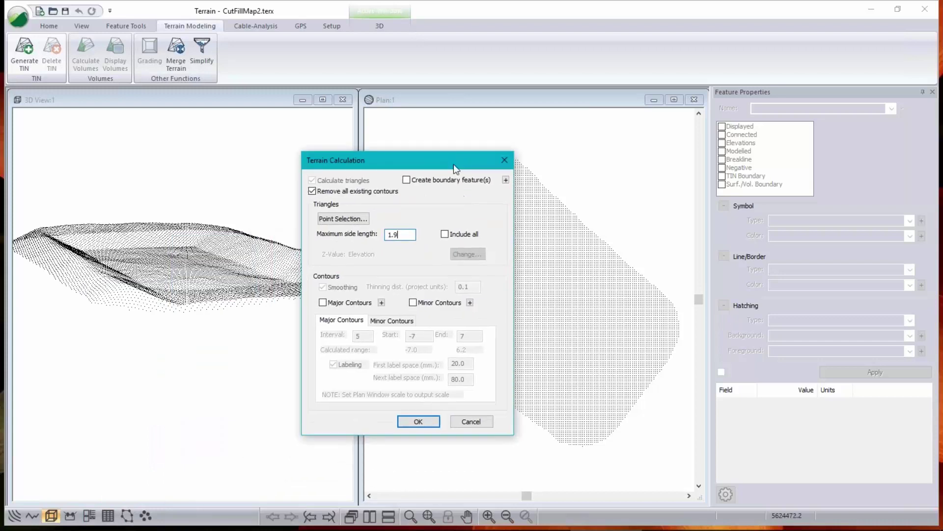
pyautogui.click(418, 421)
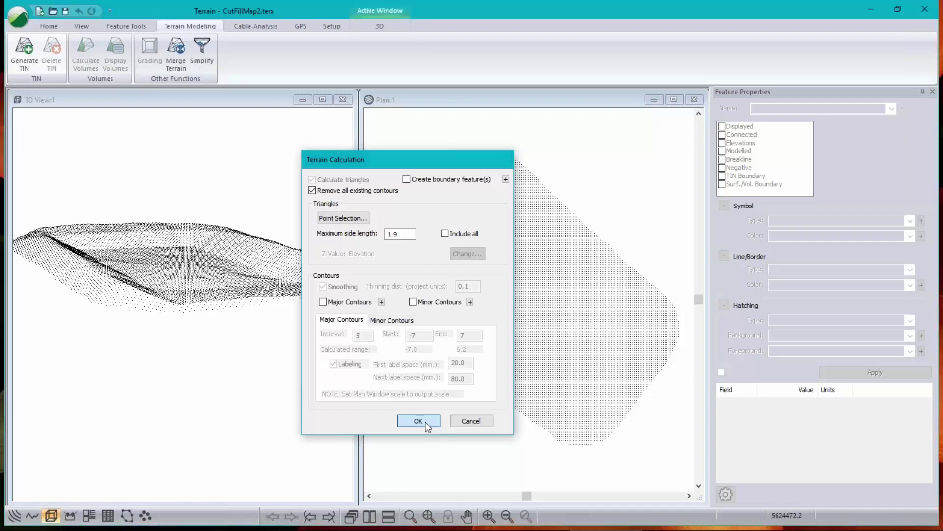
# - Orbit the TIN to a more top-down view and select the grid points in plan
pyautogui.moveTo(138, 306); pyautogui.dragTo(152, 337)
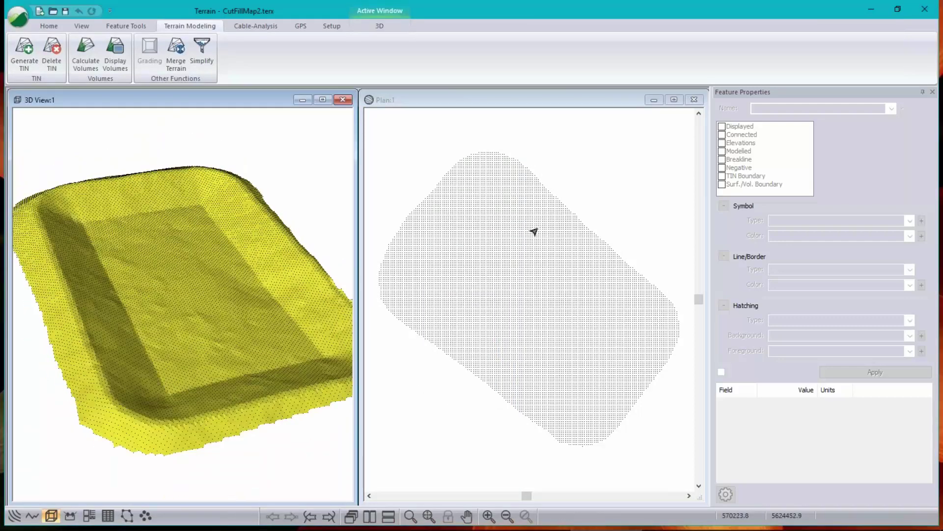
pyautogui.scroll(-5, 474, 251)
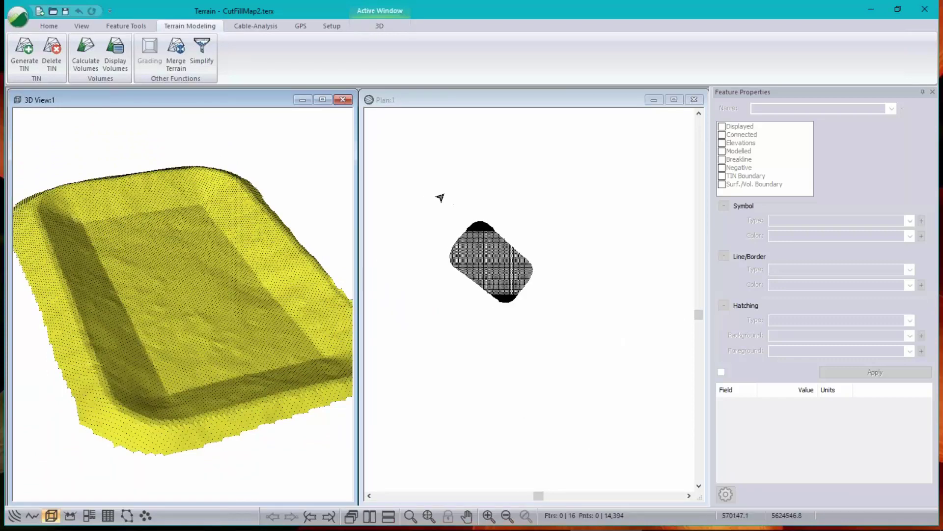
pyautogui.moveTo(419, 196); pyautogui.dragTo(542, 349)
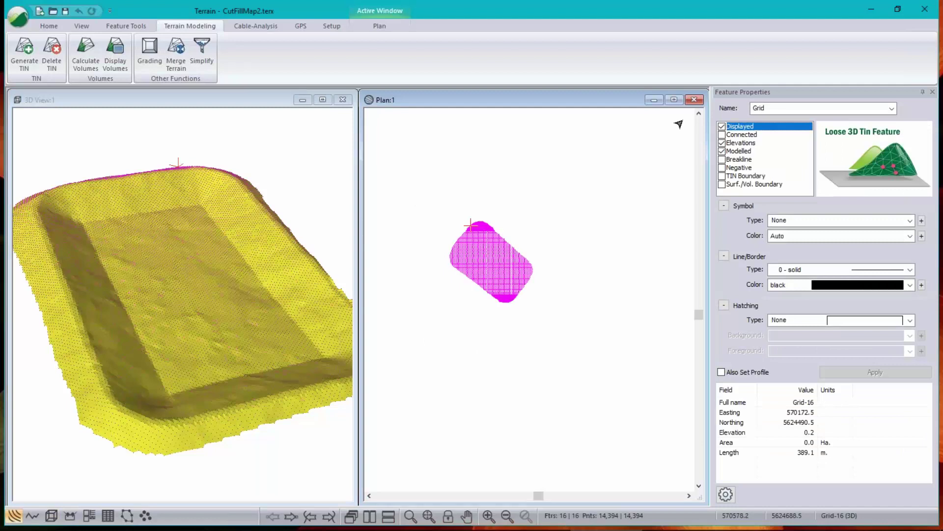
# - Turn off Displayed for the Grid points feature, apply it, and clear the selection
pyautogui.click(723, 127)
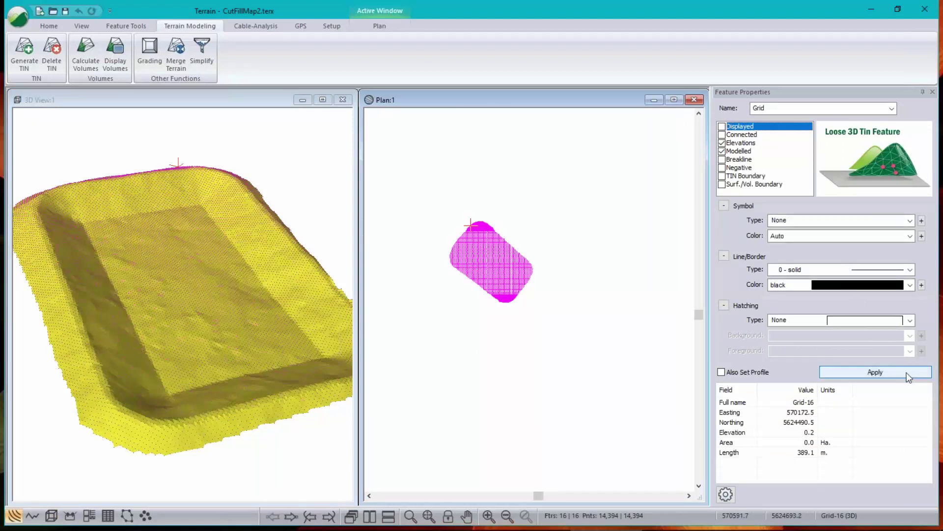
pyautogui.click(875, 372)
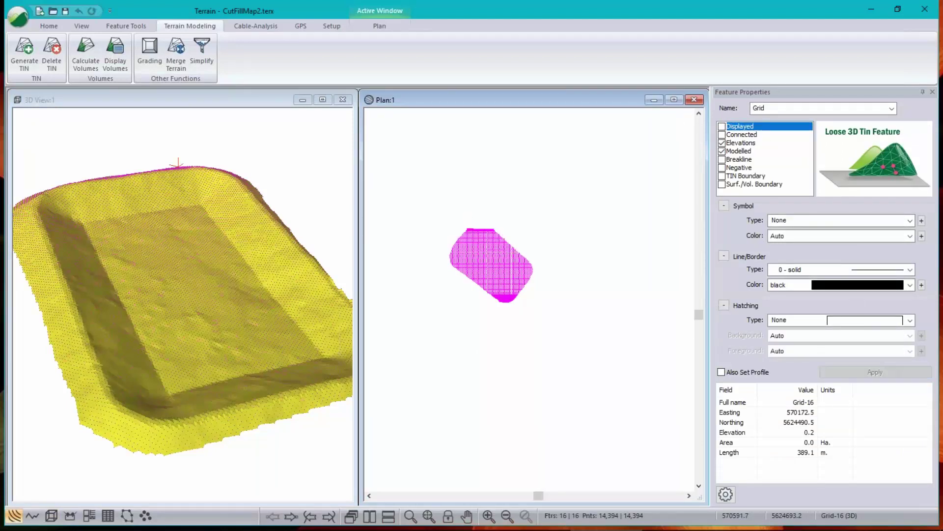
pyautogui.click(442, 293)
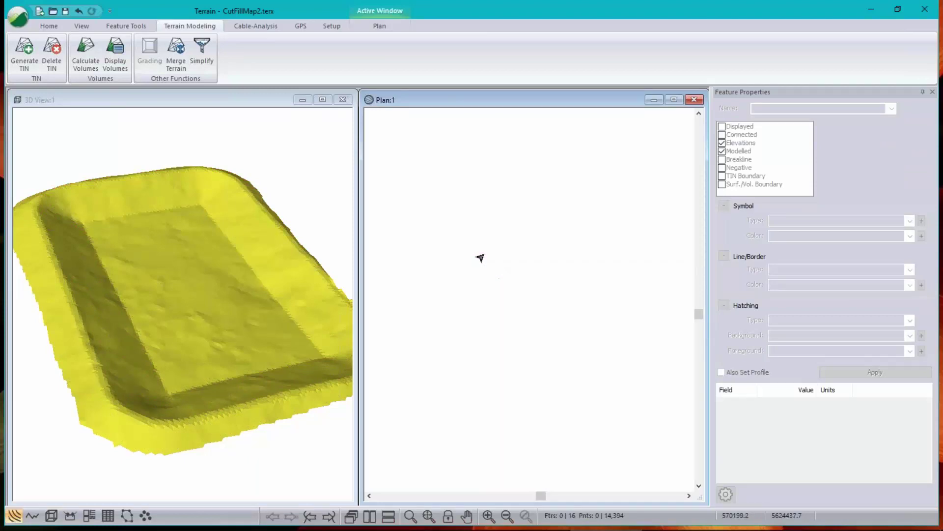
pyautogui.moveTo(474, 263); pyautogui.dragTo(519, 270, button='middle')
# - In Plan Window Options, enable surface shading by Elevation and autogenerate the intervals
pyautogui.rightClick(529, 194)
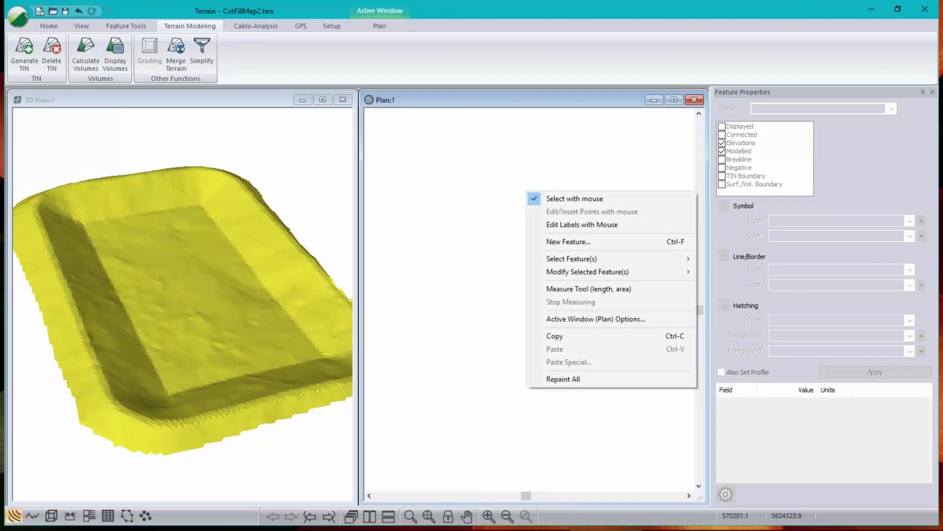
pyautogui.click(572, 319)
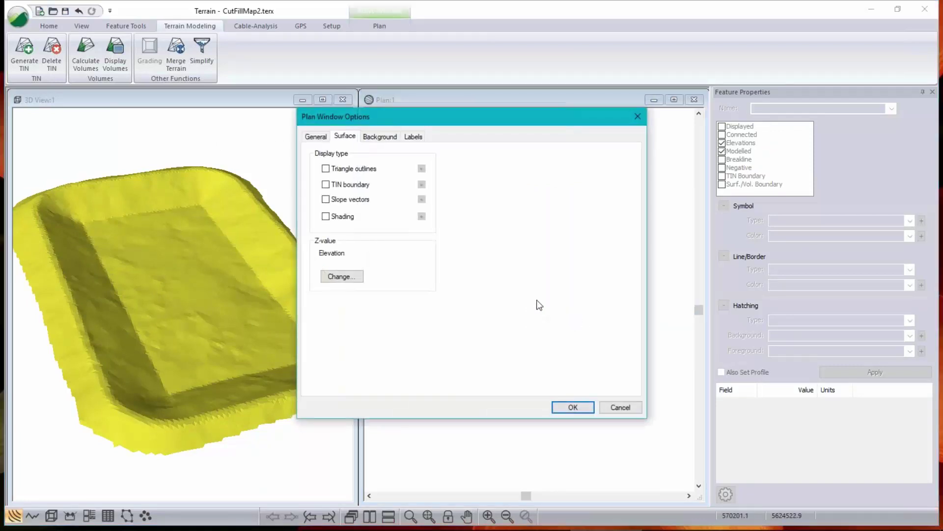
pyautogui.click(325, 216)
pyautogui.click(422, 216)
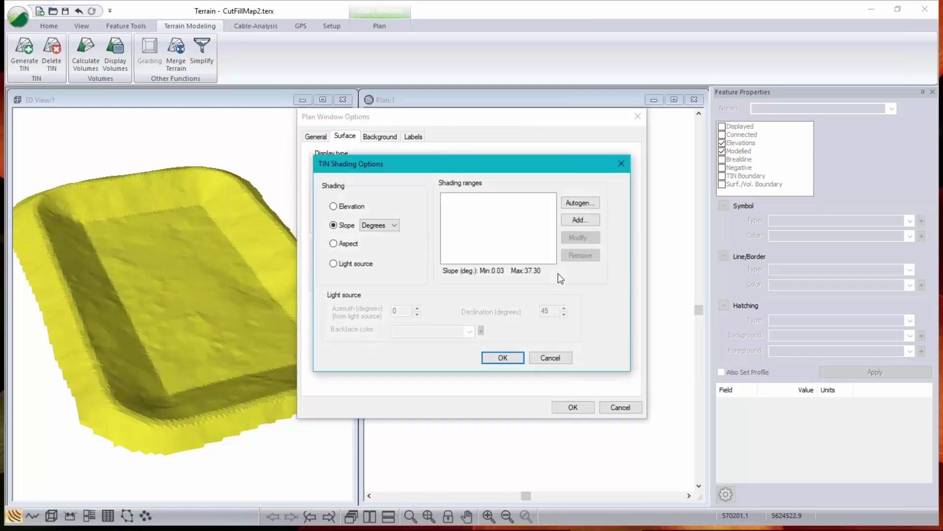
pyautogui.click(345, 208)
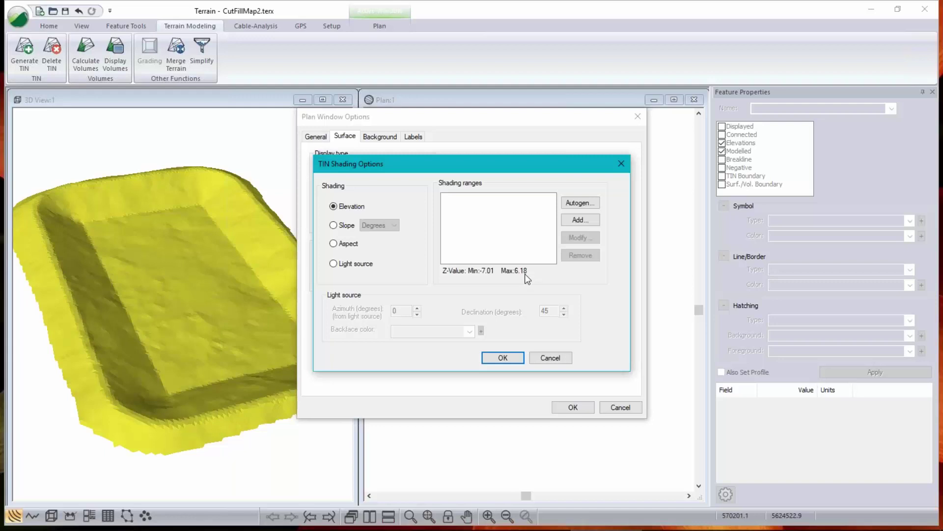
pyautogui.click(589, 205)
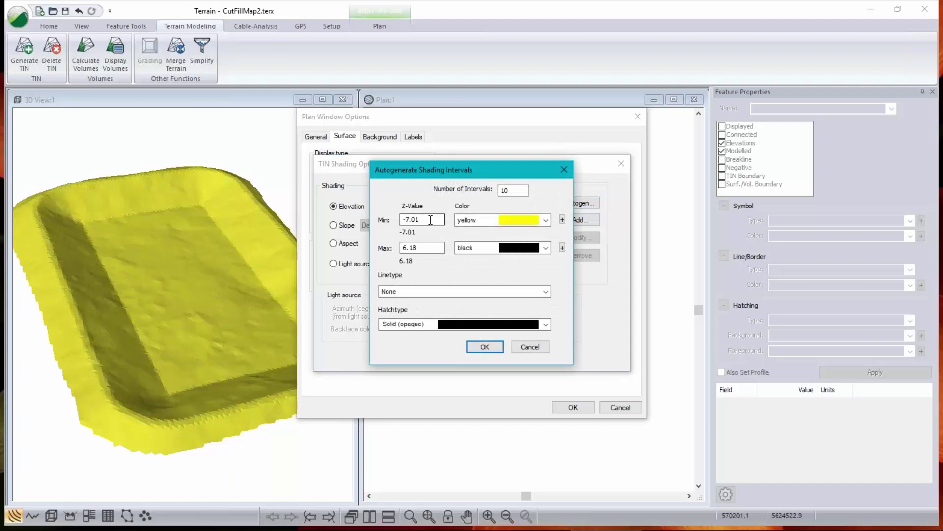
# - Set the interval maximum to 0 and both the minimum and maximum colours to green
pyautogui.doubleClick(425, 248)
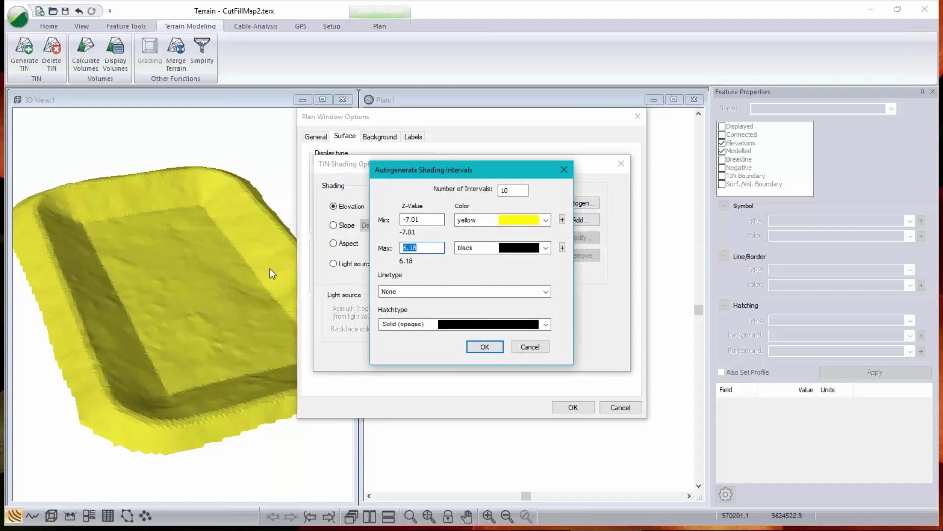
pyautogui.write('0')
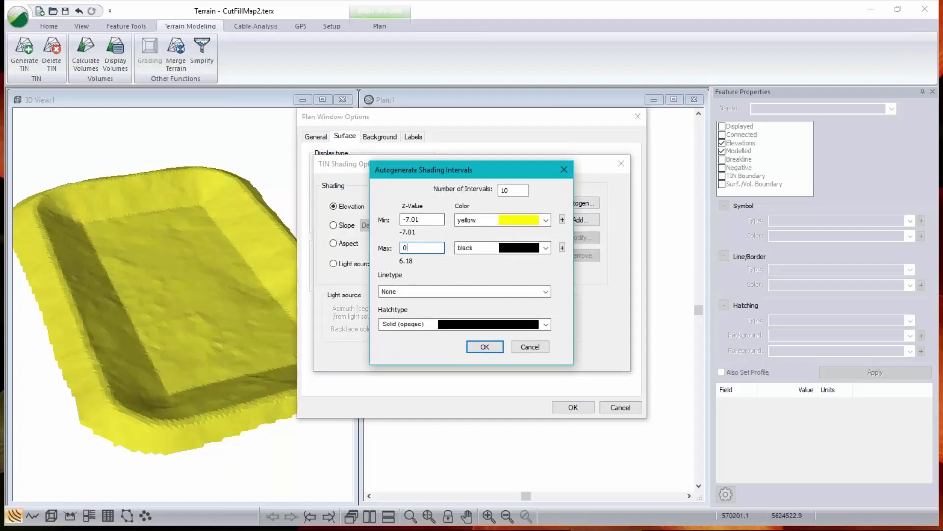
pyautogui.click(545, 220)
pyautogui.moveTo(547, 304); pyautogui.dragTo(550, 237)
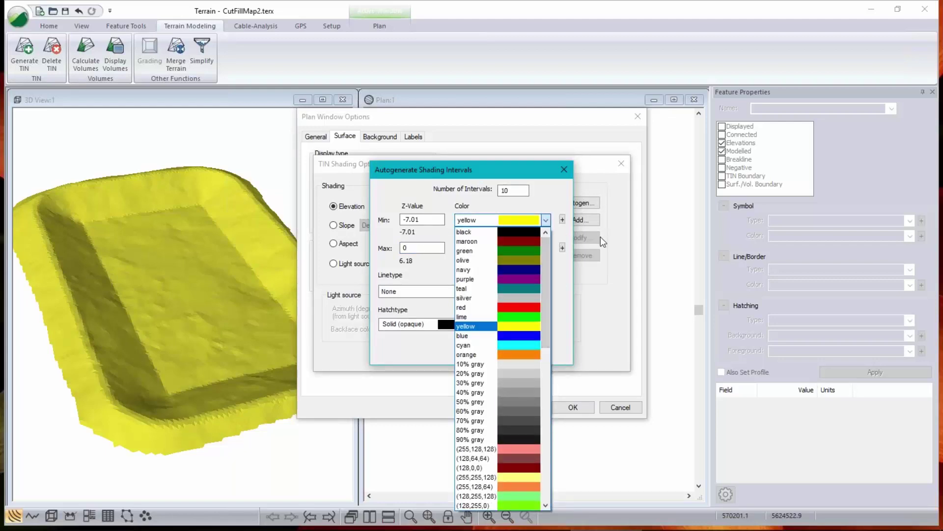
pyautogui.click(518, 251)
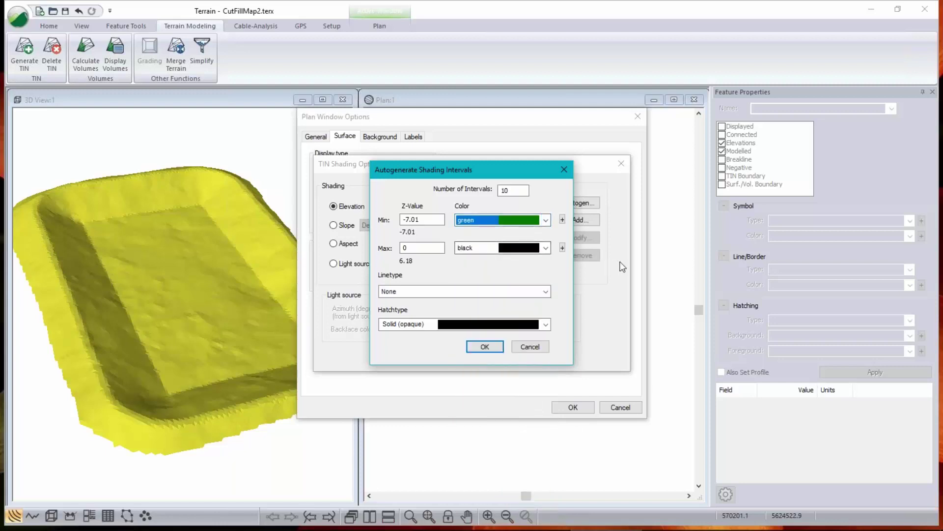
pyautogui.click(546, 248)
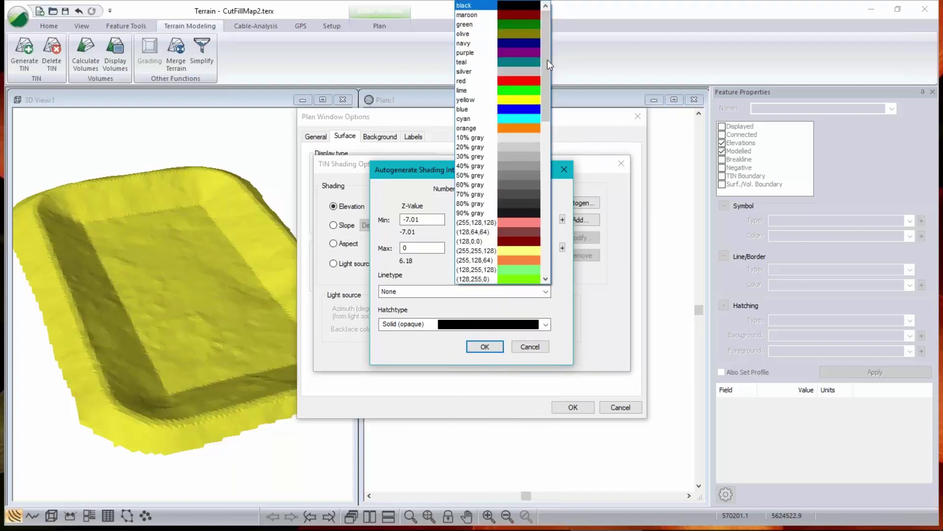
pyautogui.click(522, 27)
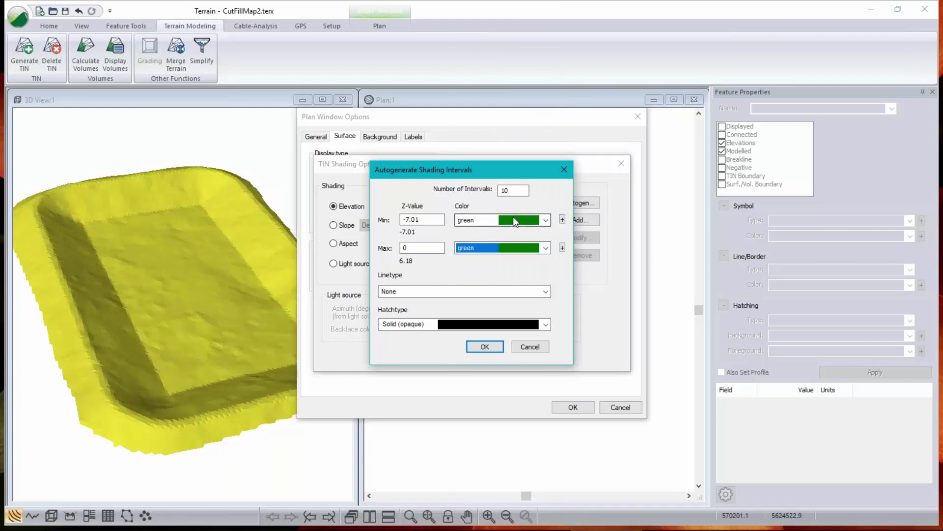
pyautogui.click(546, 248)
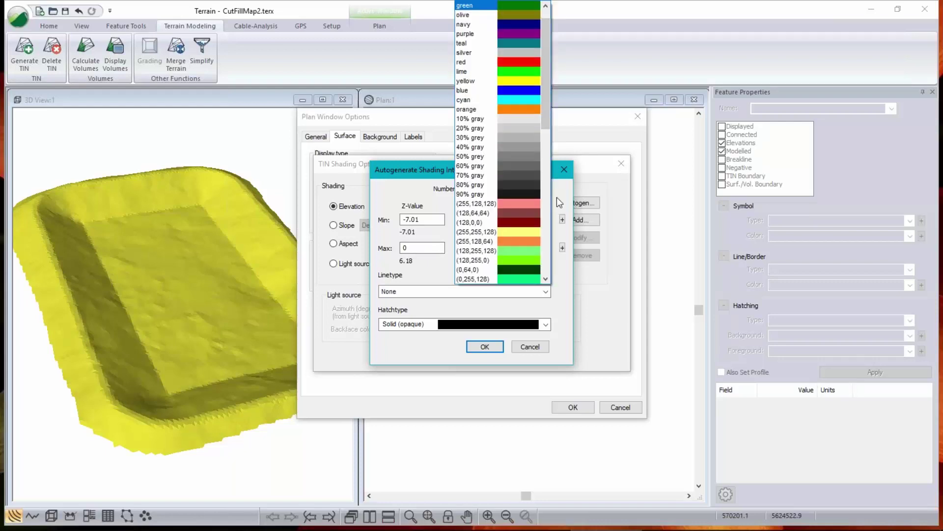
pyautogui.click(565, 283)
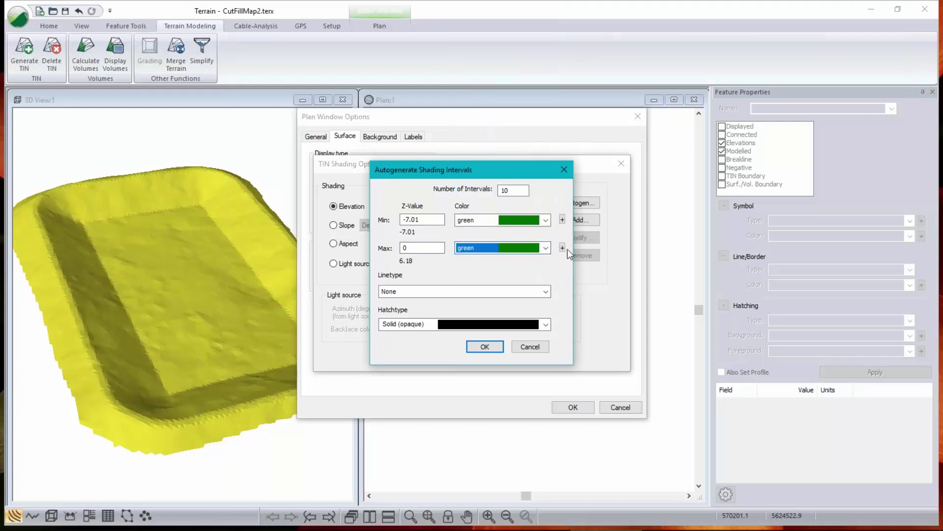
# - Lighten the maximum colour to very pale green (234,255,234) and generate the ten ranges
pyautogui.click(562, 248)
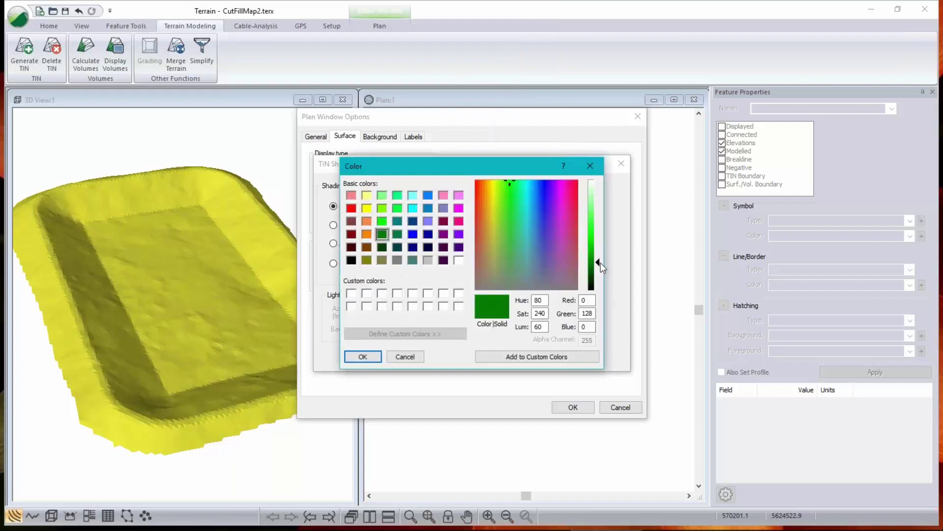
pyautogui.moveTo(601, 263); pyautogui.dragTo(600, 184)
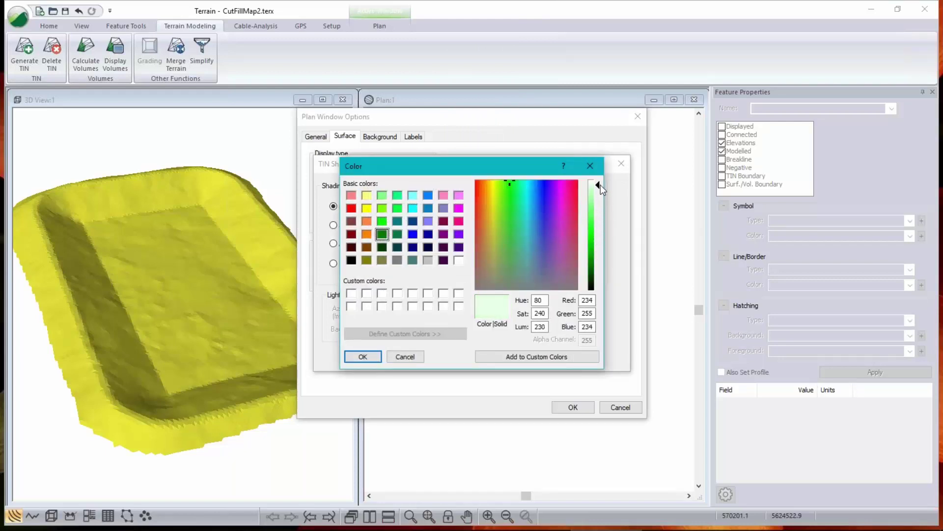
pyautogui.click(362, 356)
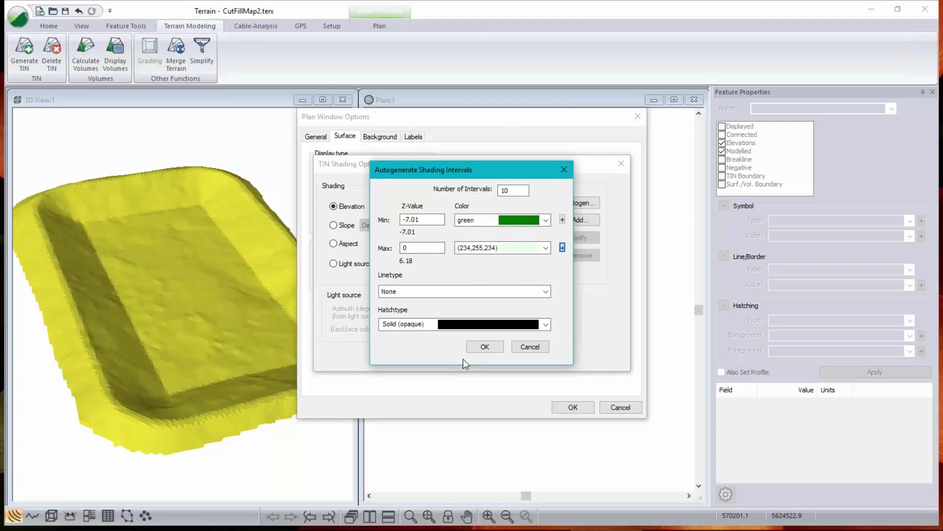
pyautogui.click(491, 347)
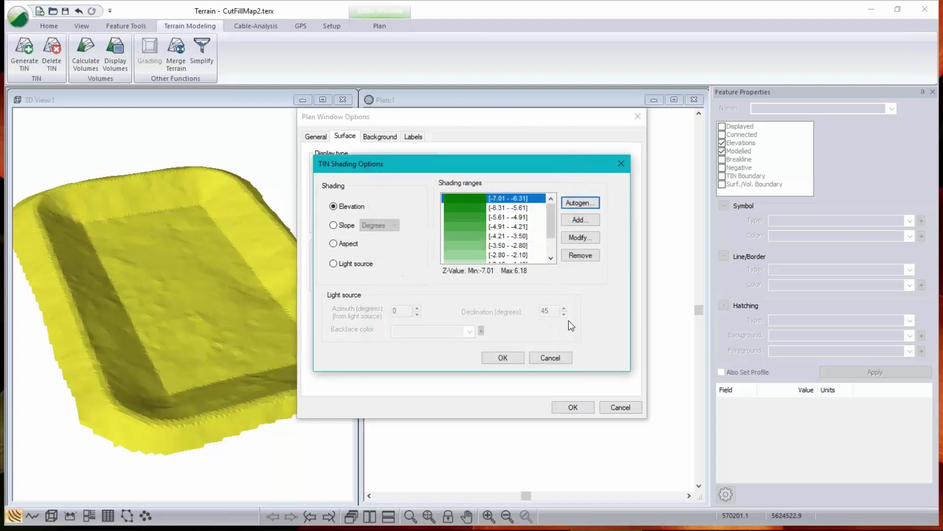
pyautogui.scroll(-3, 464, 213)
pyautogui.scroll(3, 467, 223)
# - Autogenerate a new interval set with minimum 0 and maximum 7
pyautogui.click(585, 206)
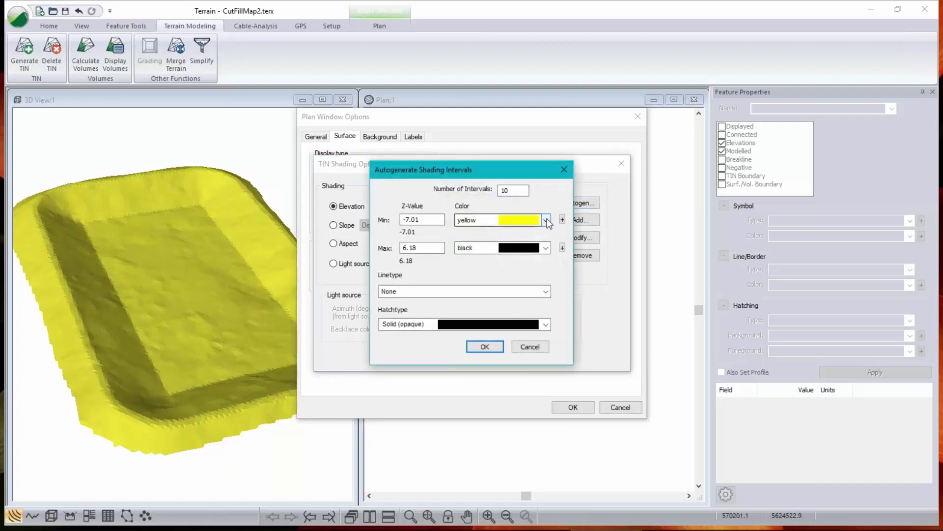
pyautogui.doubleClick(416, 220)
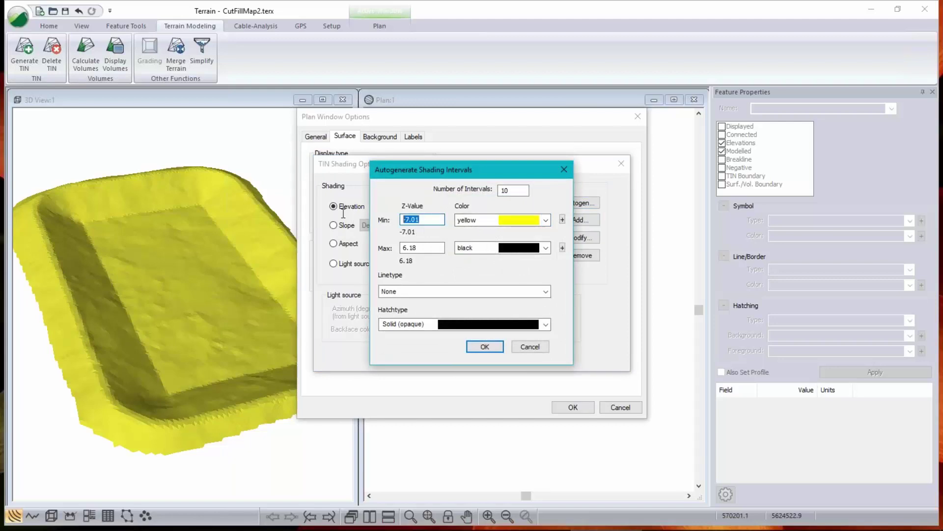
pyautogui.write('0')
pyautogui.press('Tab')
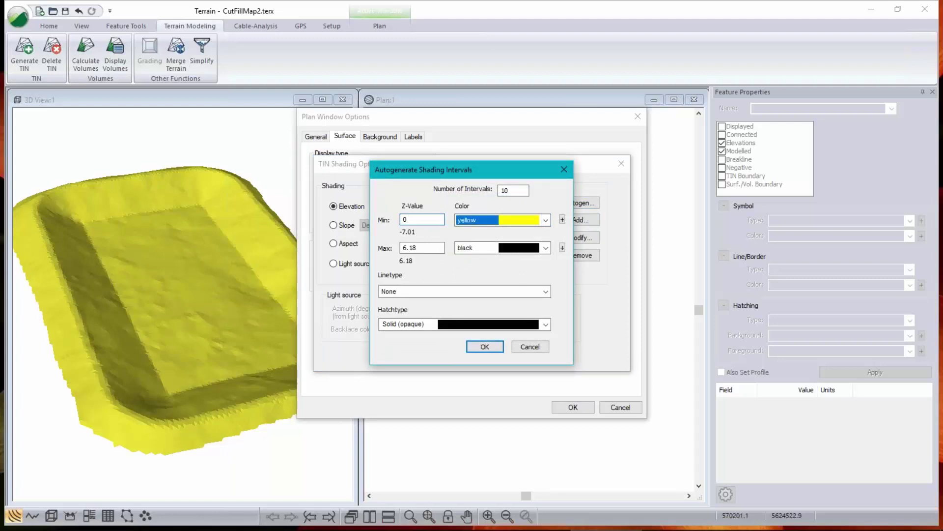
pyautogui.press('Tab')
pyautogui.press('Tab')
pyautogui.write('7')
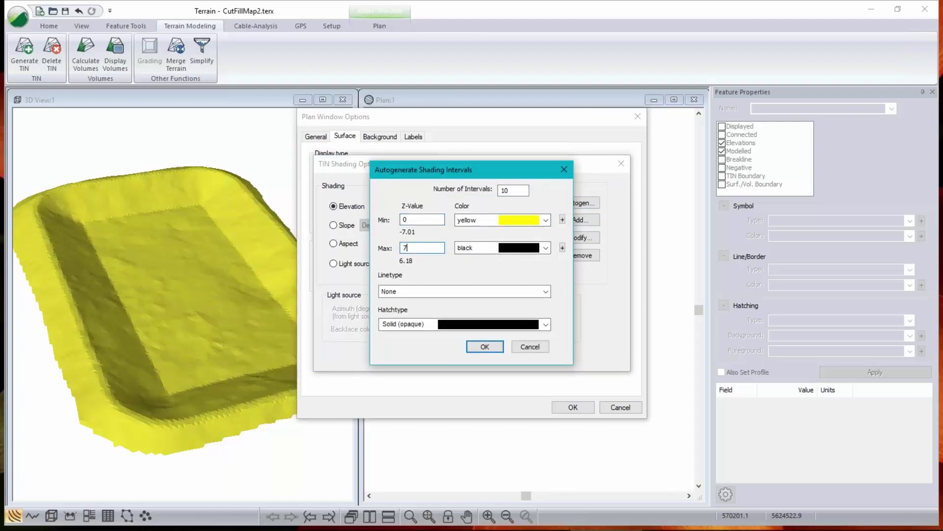
# - Colour both ends red, lighten the minimum to pale pink (255,240,240), and generate the ranges
pyautogui.click(545, 220)
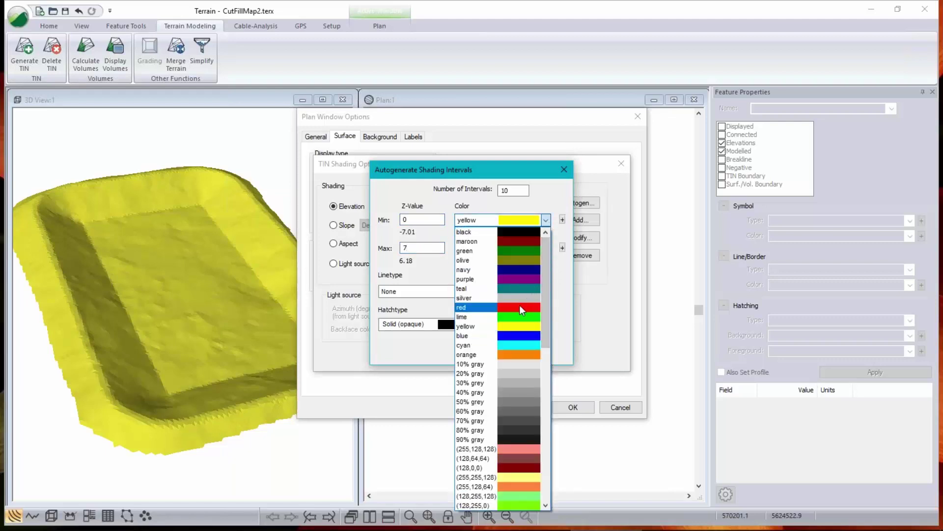
pyautogui.click(520, 307)
pyautogui.click(548, 248)
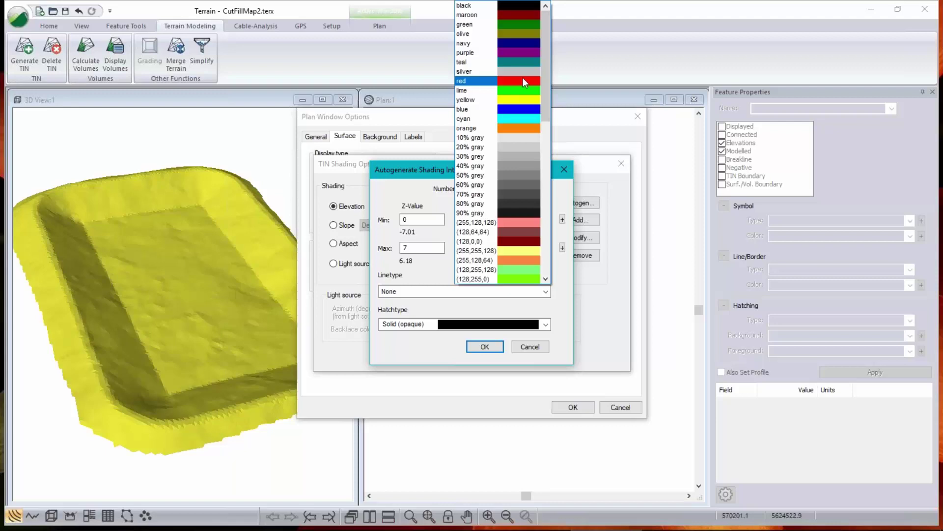
pyautogui.click(522, 80)
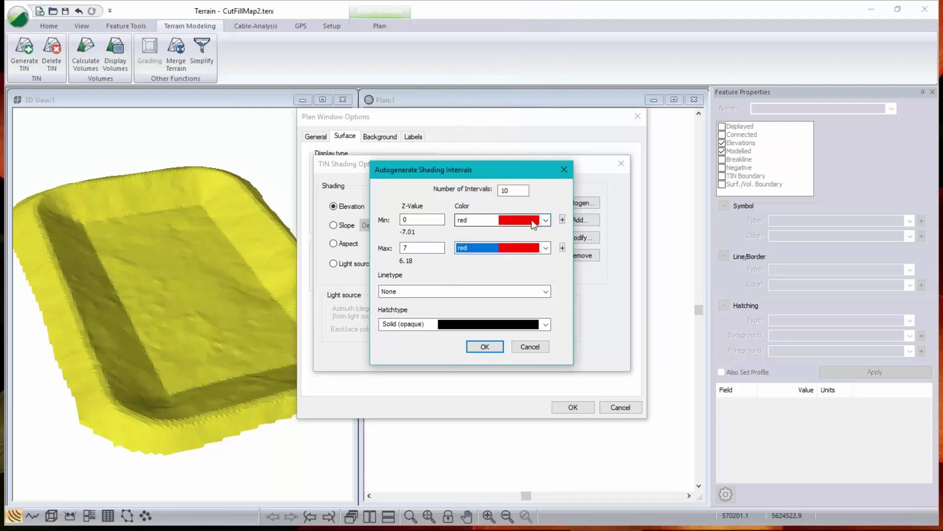
pyautogui.click(562, 220)
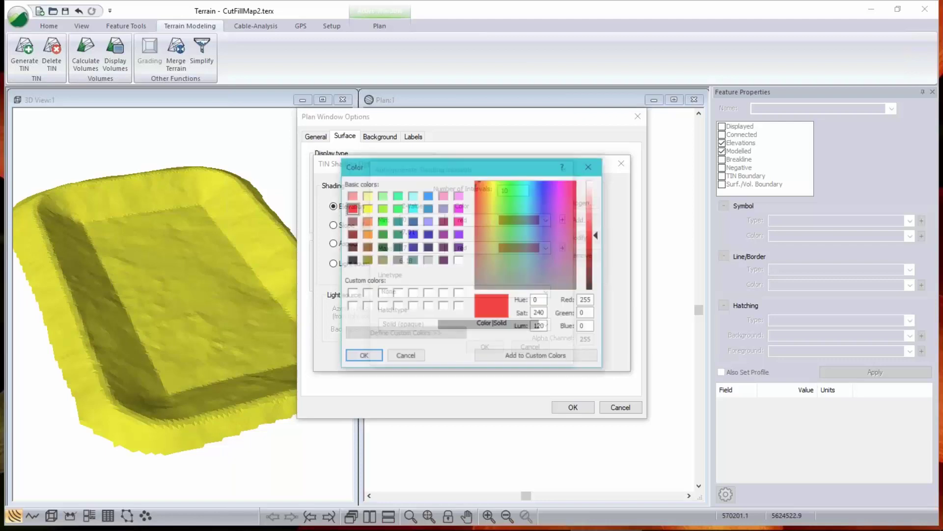
pyautogui.moveTo(600, 236); pyautogui.dragTo(601, 183)
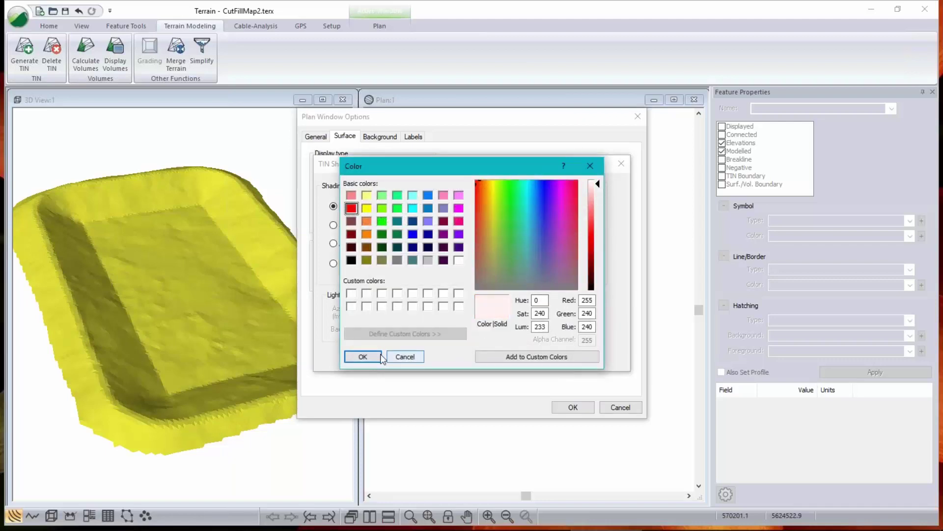
pyautogui.click(363, 357)
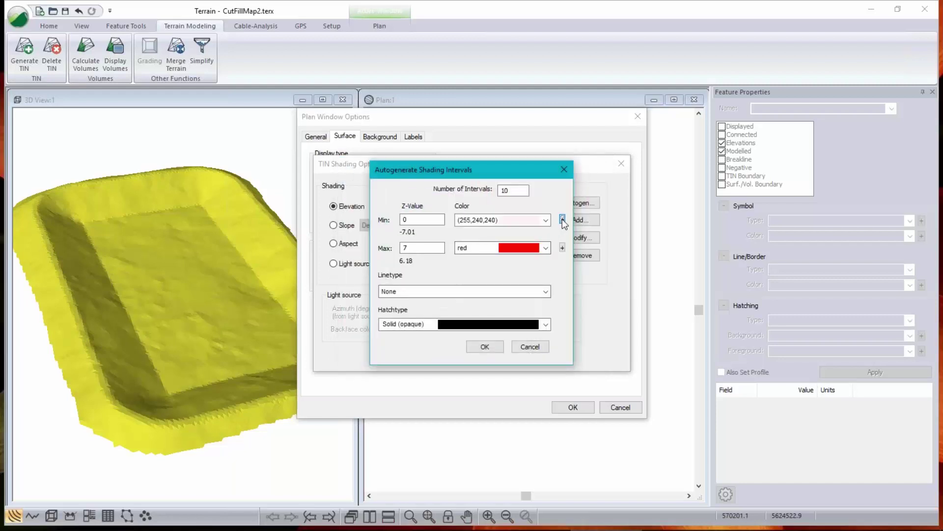
pyautogui.click(498, 346)
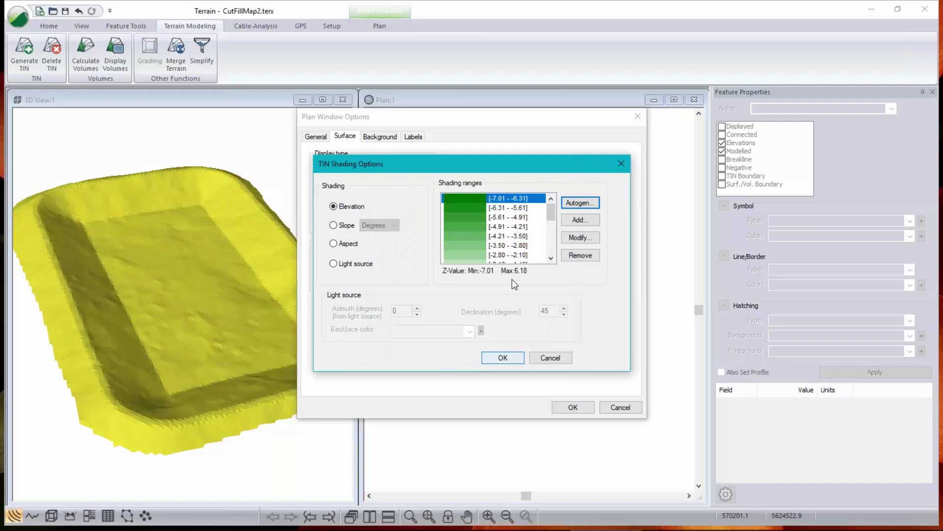
# - Accept TIN Shading Options and Plan Window Options to show green cut and red fill
pyautogui.scroll(-5, 509, 219)
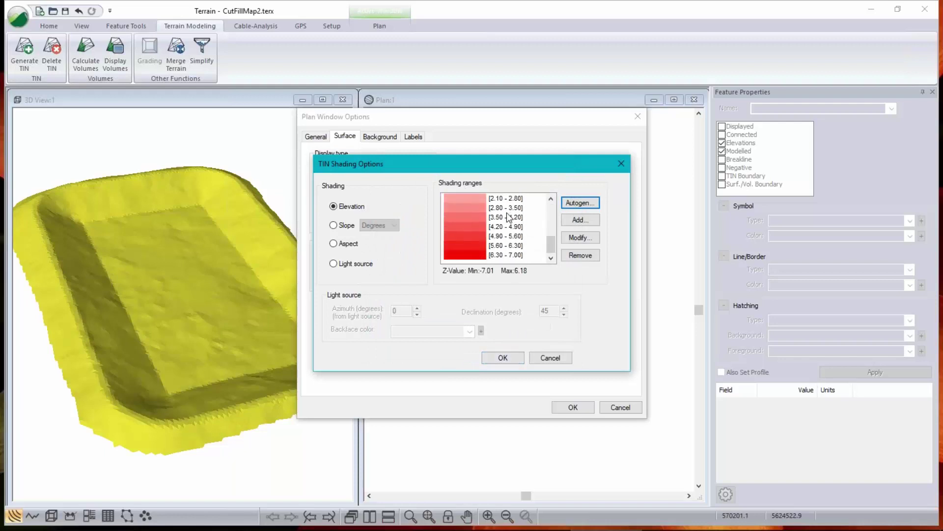
pyautogui.click(509, 355)
pyautogui.click(571, 407)
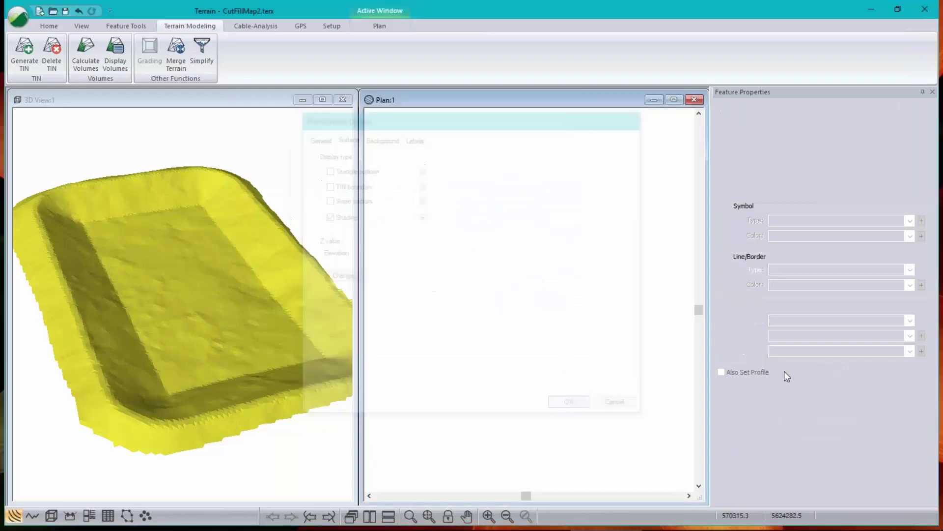